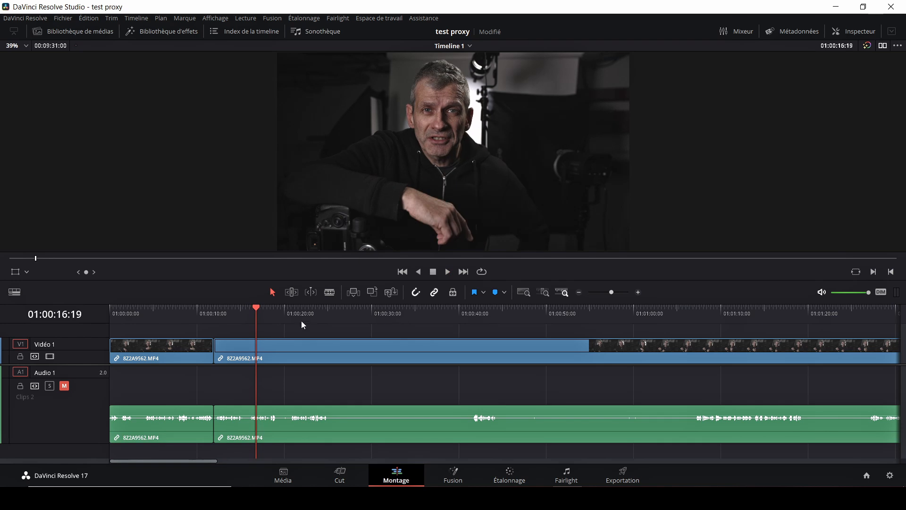
drag(260, 312, 164, 321)
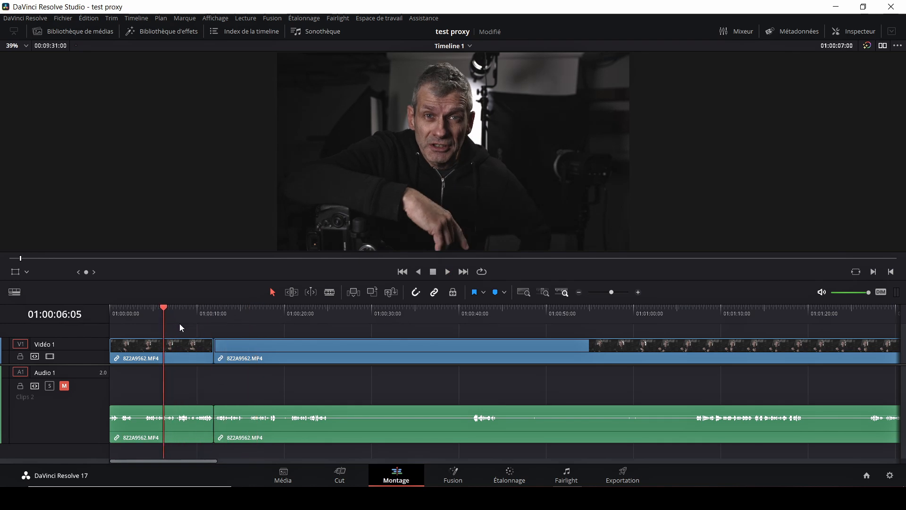
right_click(185, 357)
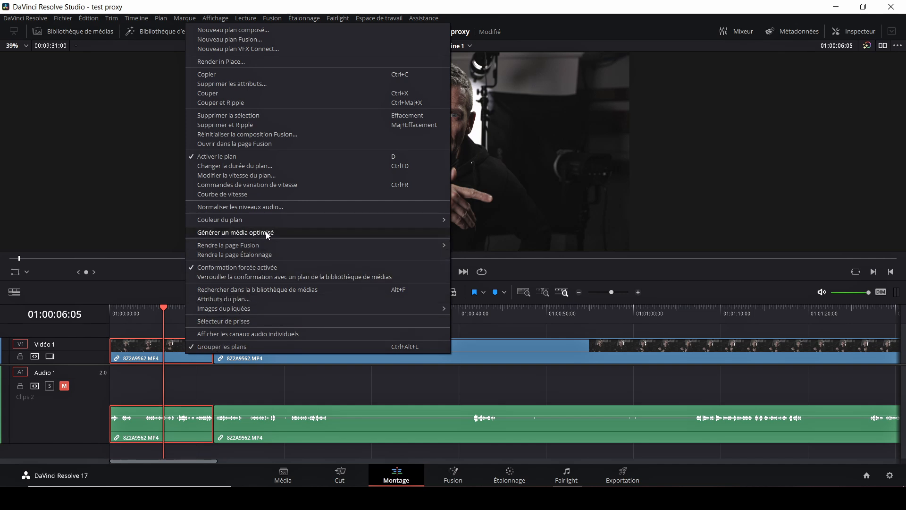
click(143, 310)
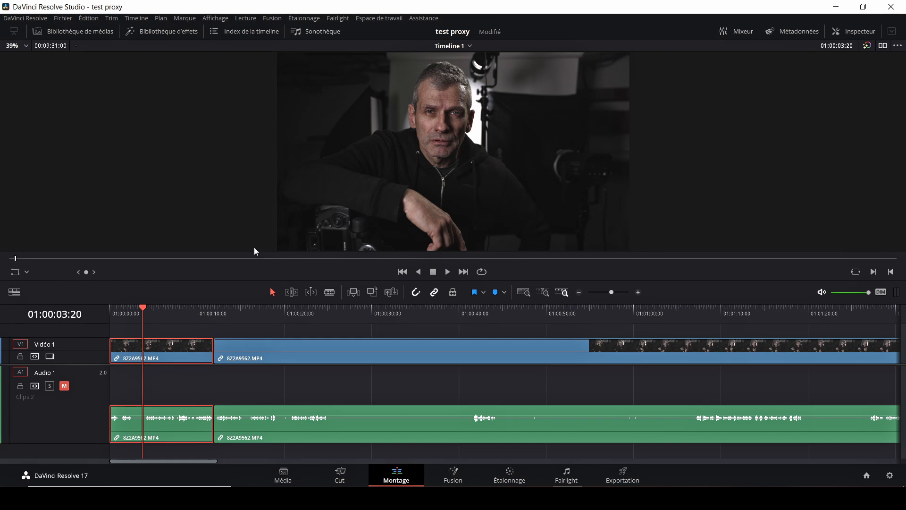
drag(139, 313, 238, 333)
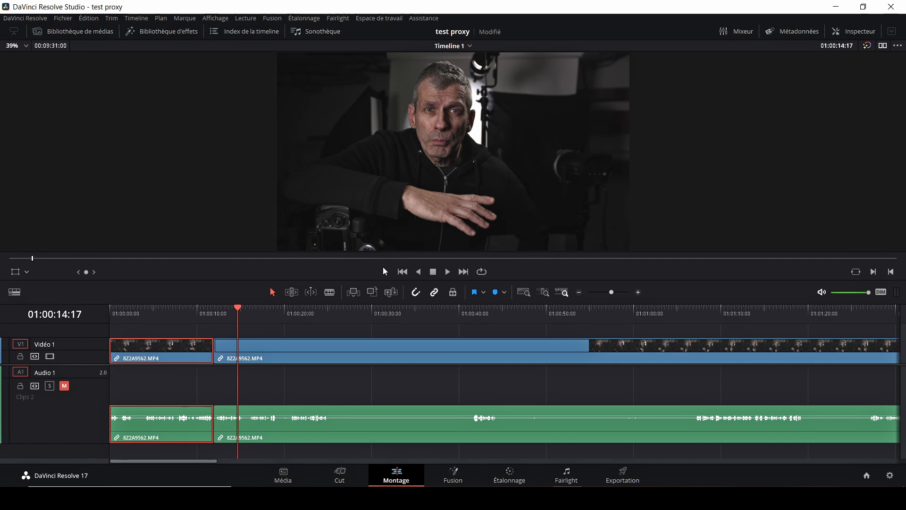
click(156, 310)
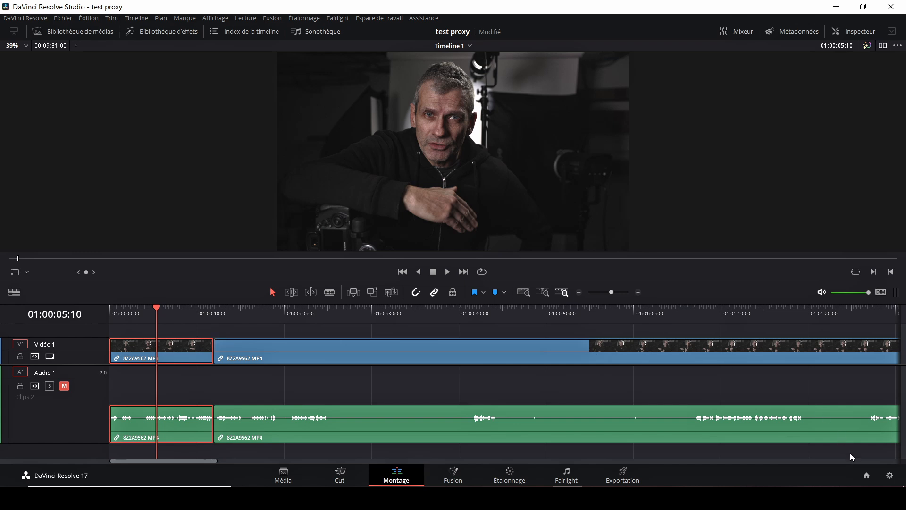
In the project settings, set the proxy media resolution to Demi and the proxy media format to DNxHR SQ
click(890, 475)
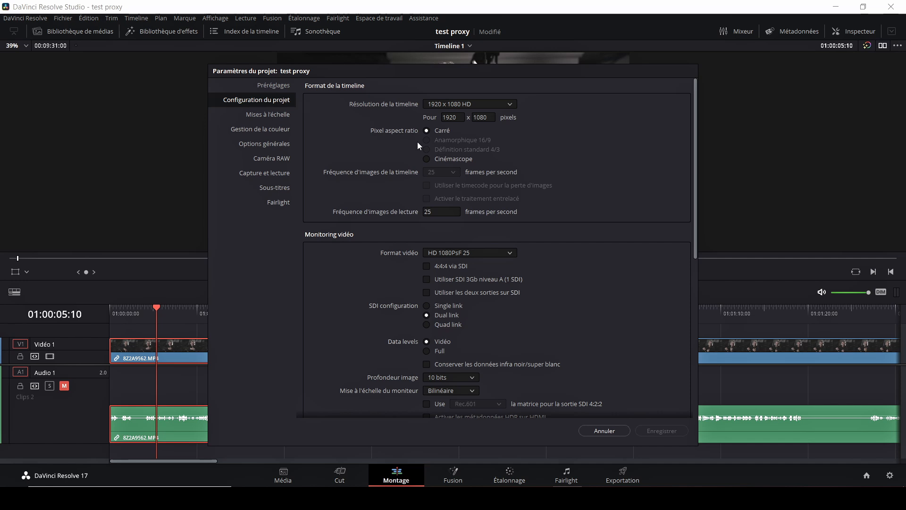
scroll(486, 197, down, 5)
scroll(557, 213, down, 3)
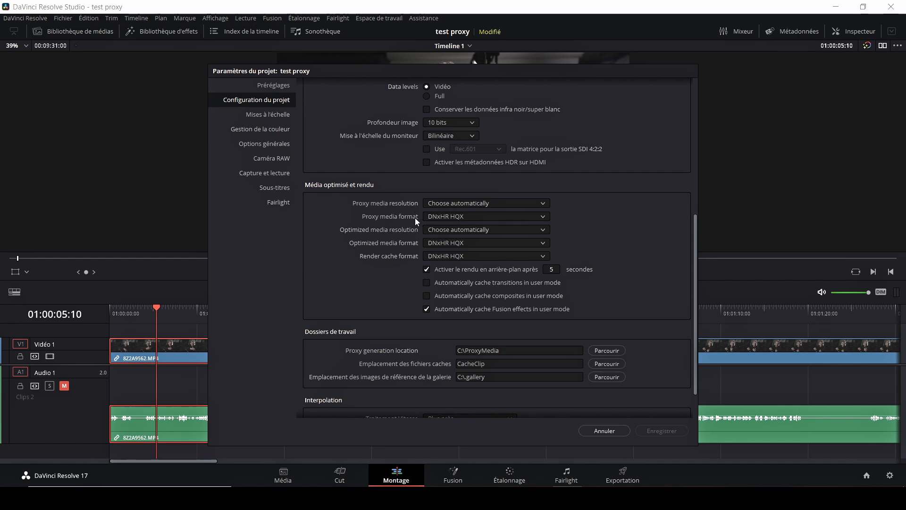
click(482, 203)
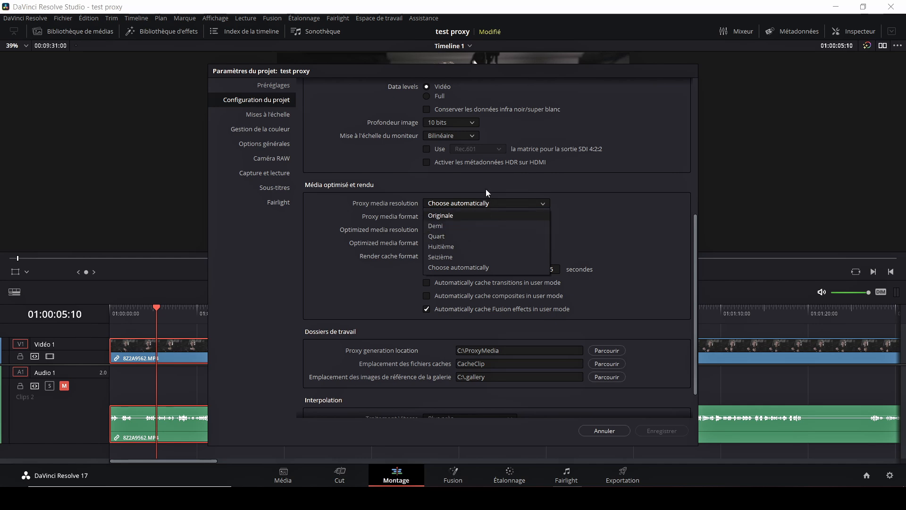
click(469, 227)
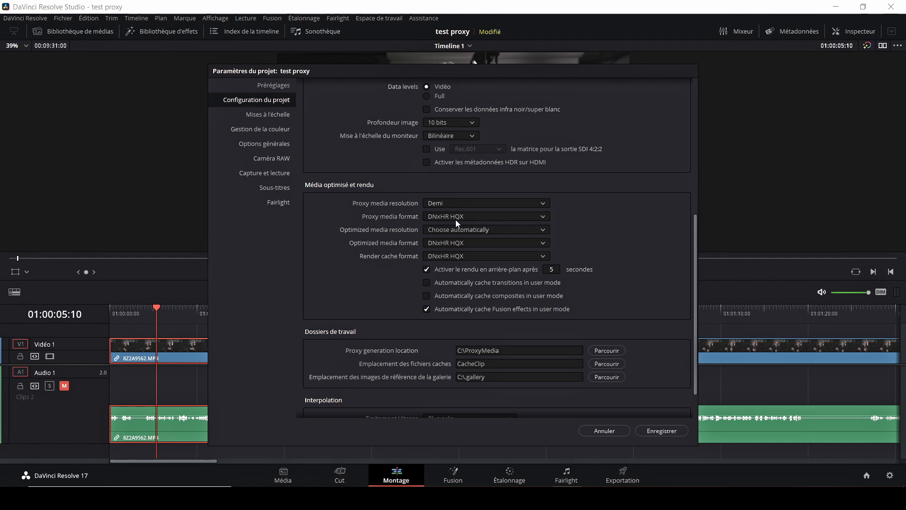
click(490, 221)
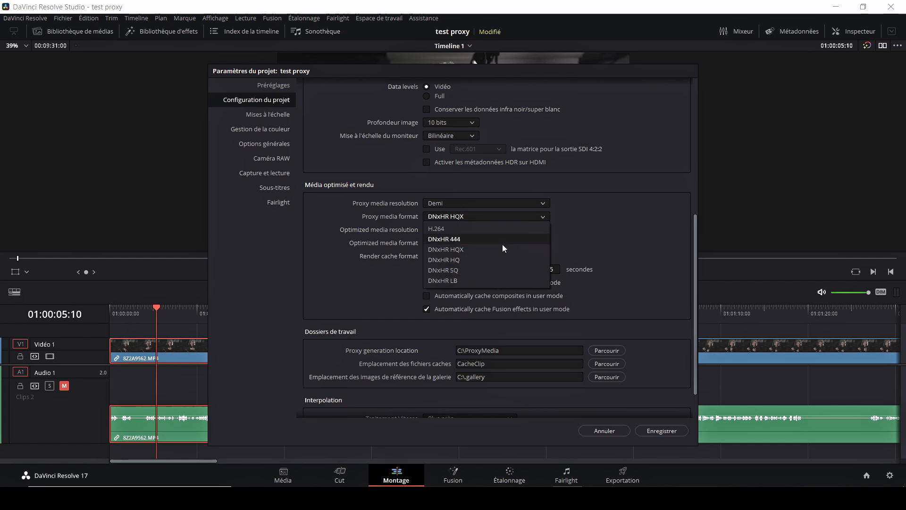
click(505, 272)
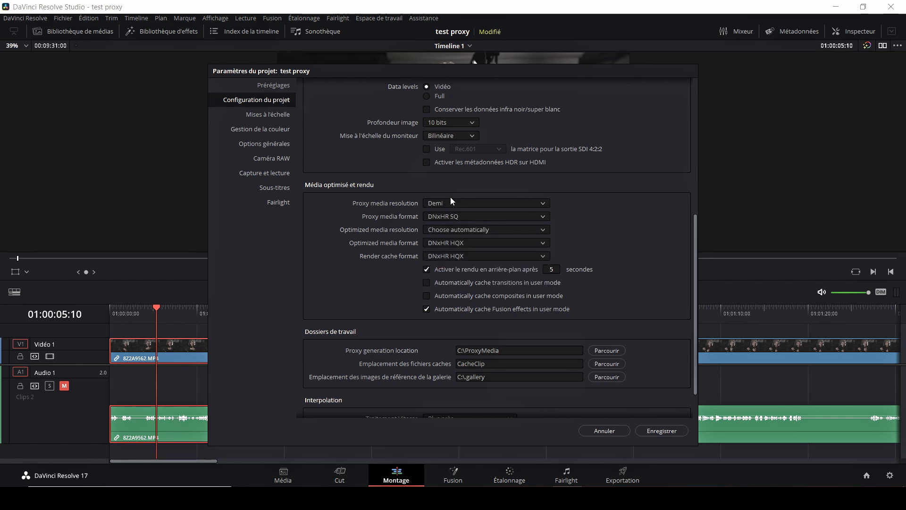
Set the proxy generation location to the NINJAV (F:) drive and save the project settings
scroll(404, 253, down, 2)
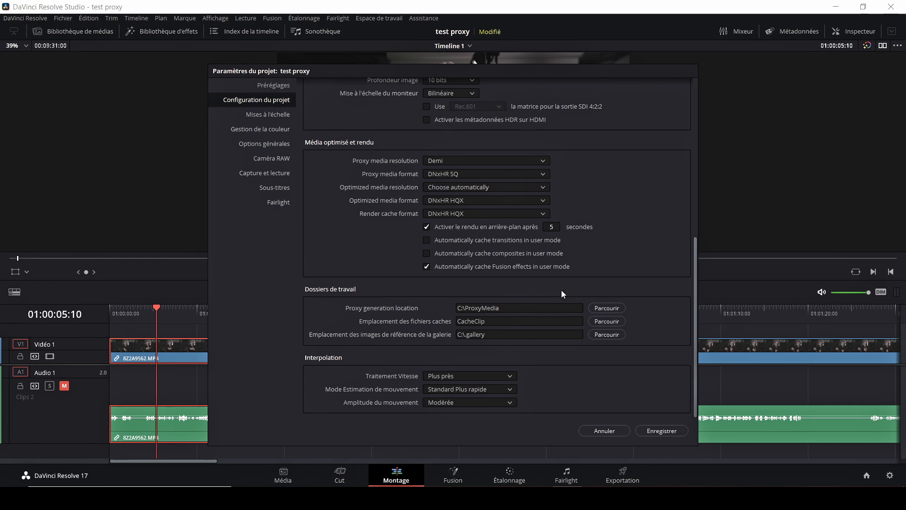
click(606, 308)
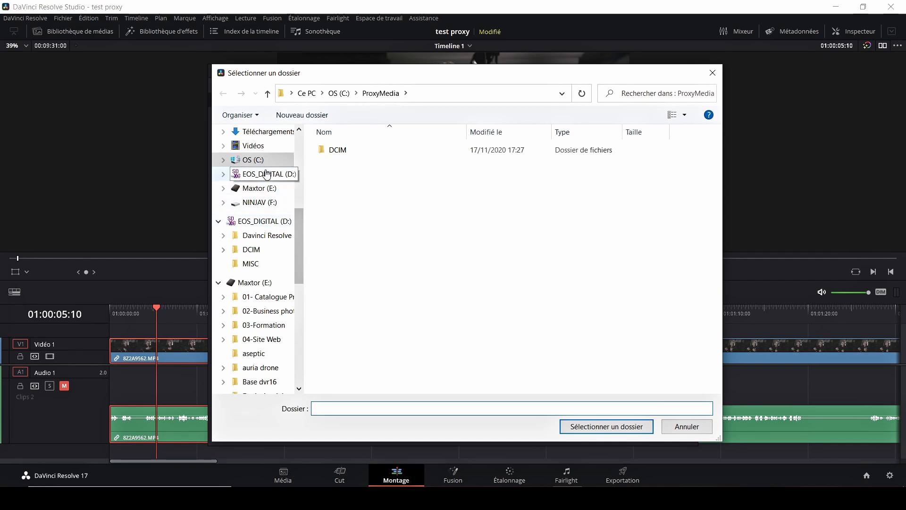
click(271, 204)
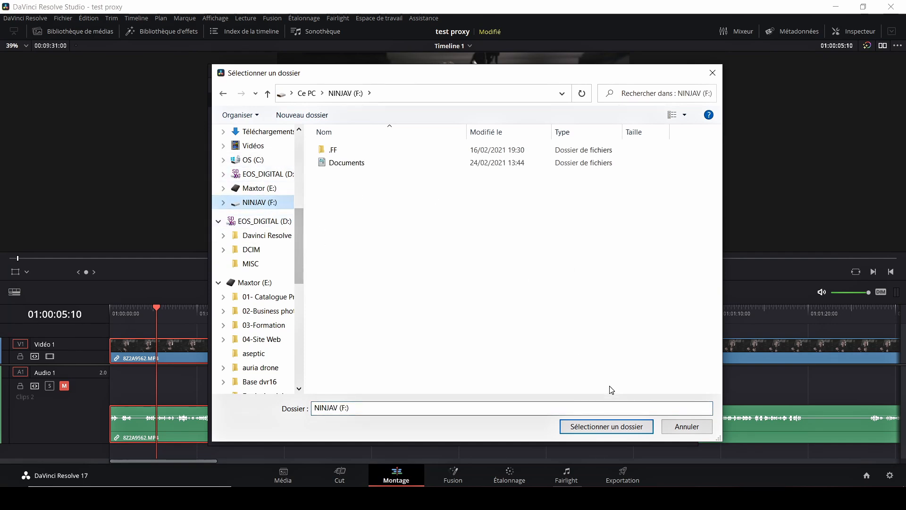
click(616, 426)
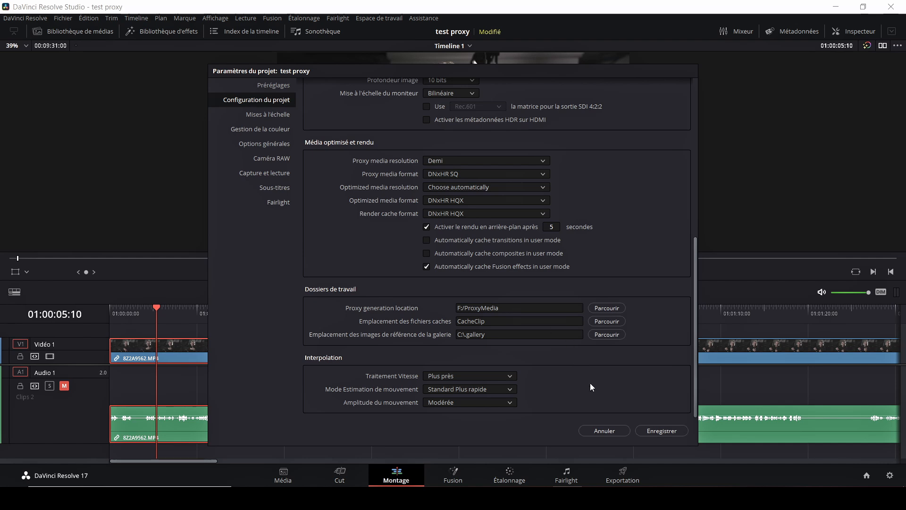
click(652, 431)
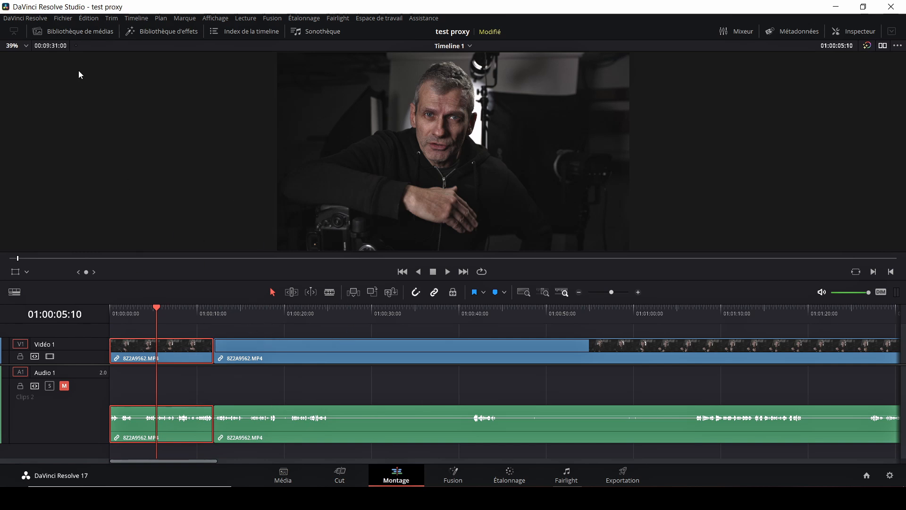
click(85, 33)
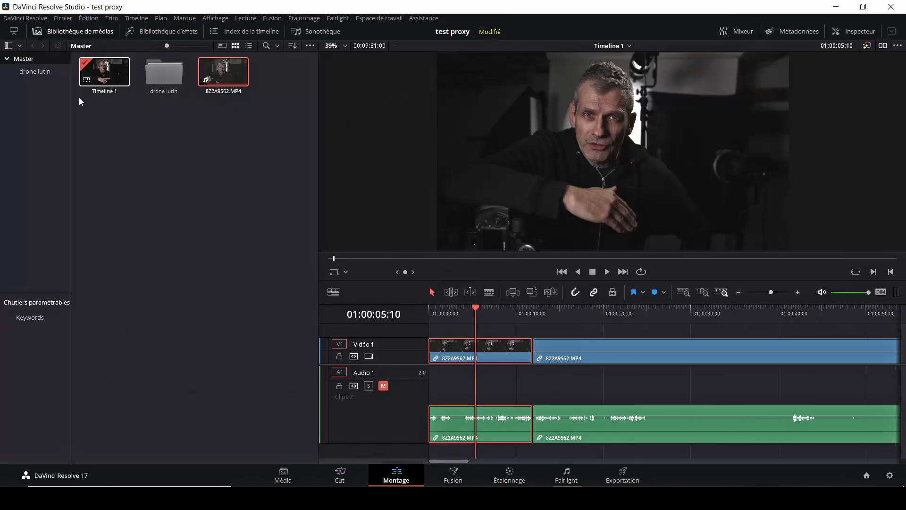
right_click(228, 72)
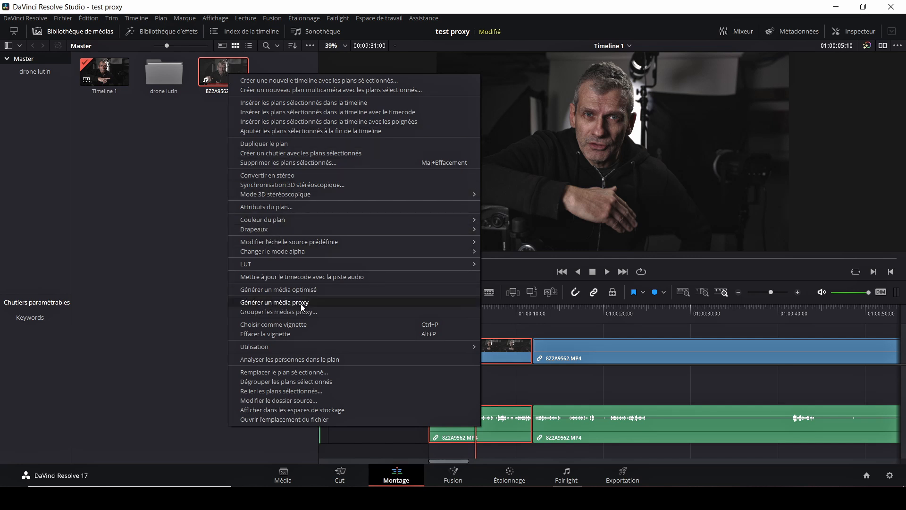
click(196, 151)
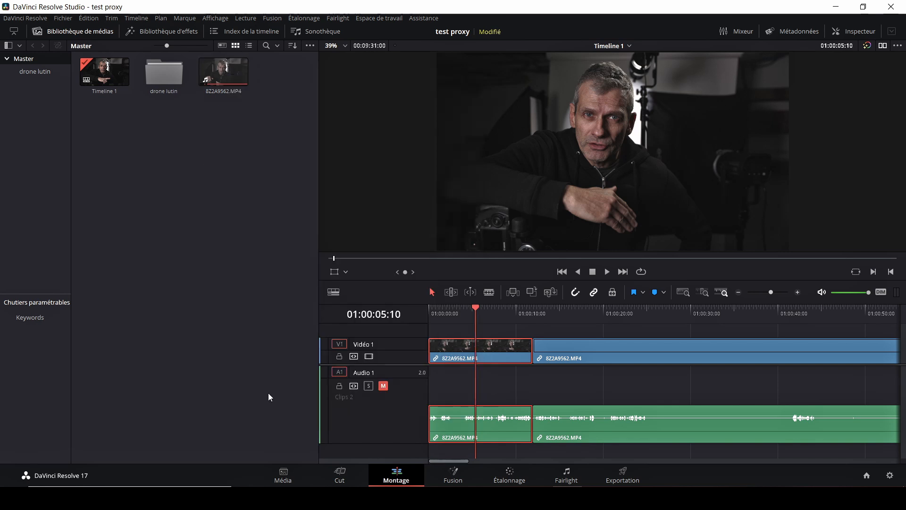
Generate proxy media for the clip 8Z2A9562.MP4 from the Média page
click(284, 475)
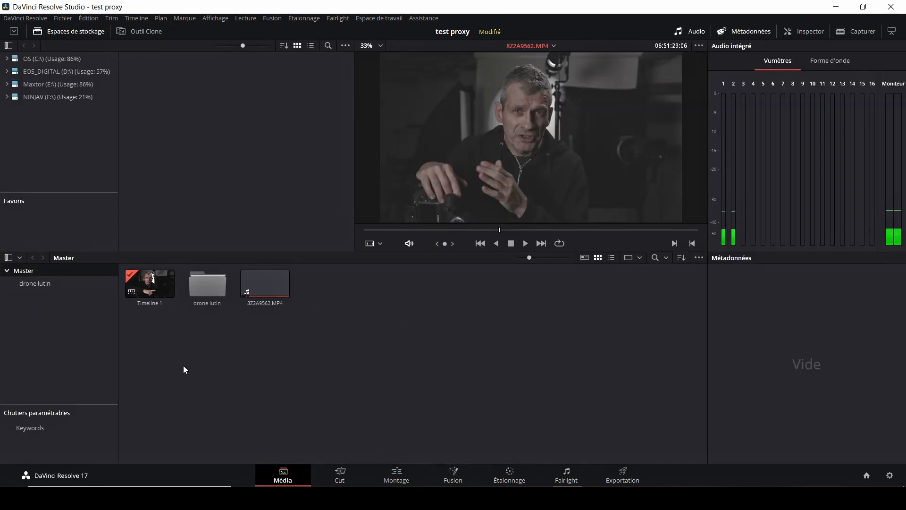
click(254, 281)
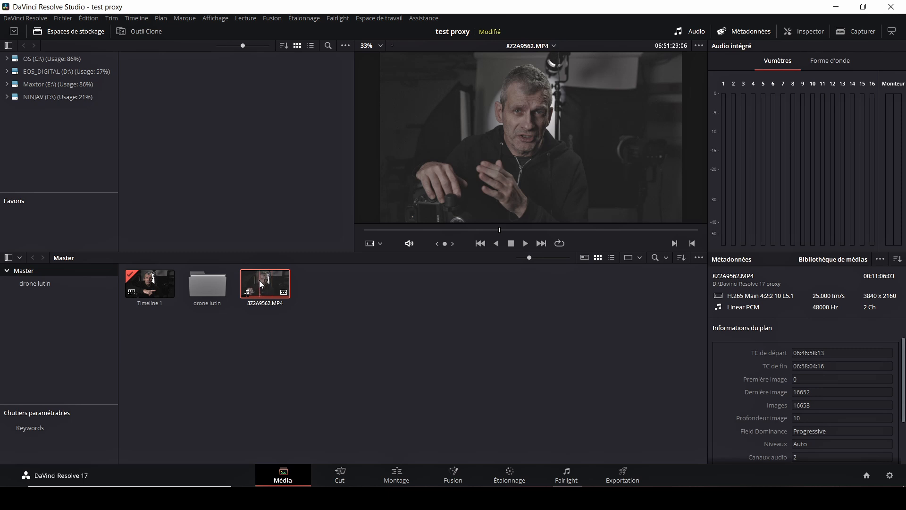
right_click(260, 284)
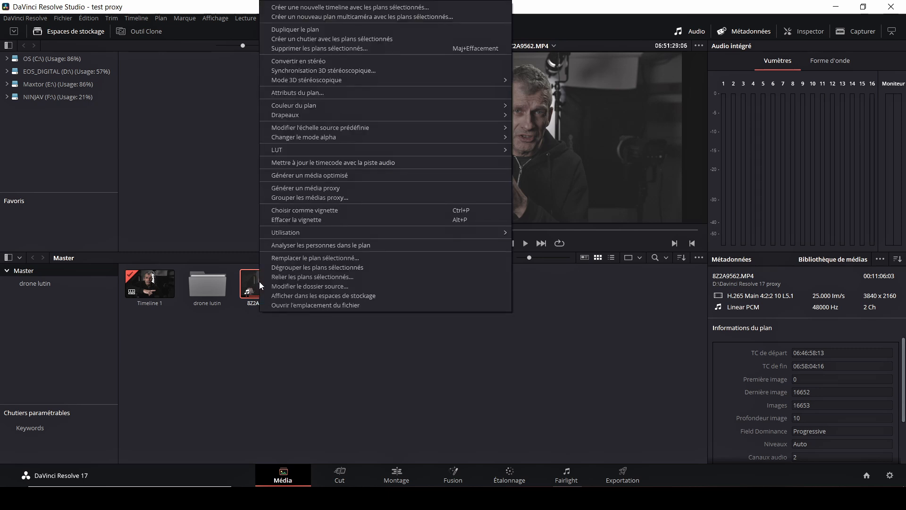
click(332, 189)
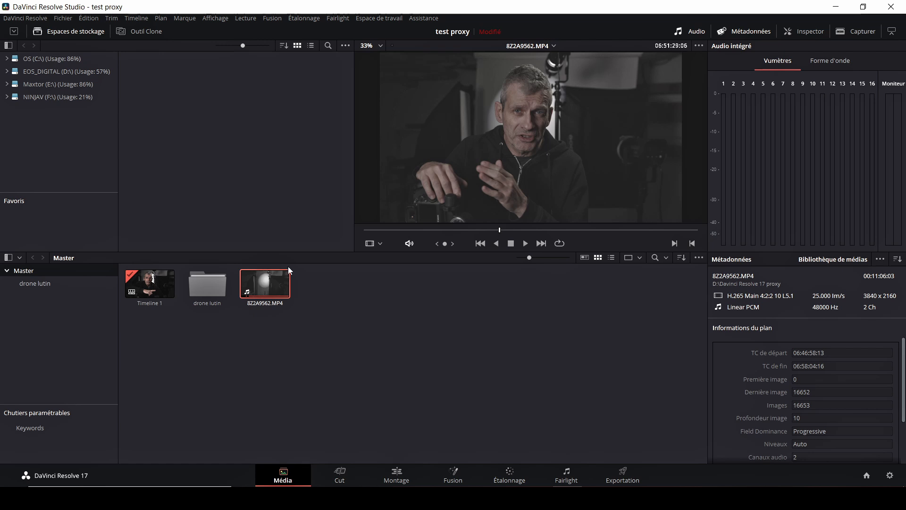
Return to the Montage page, play the timeline from its start and check playback further along the second clip
click(397, 476)
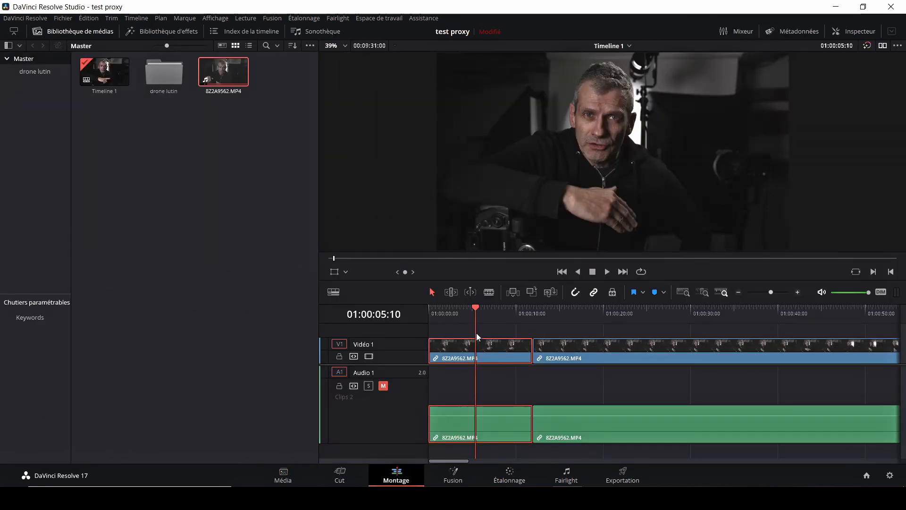
drag(476, 309, 432, 308)
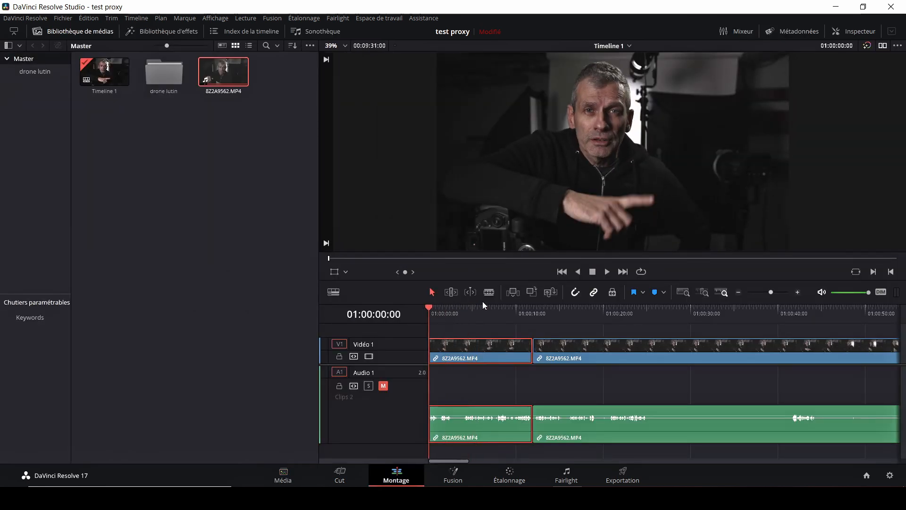
click(607, 272)
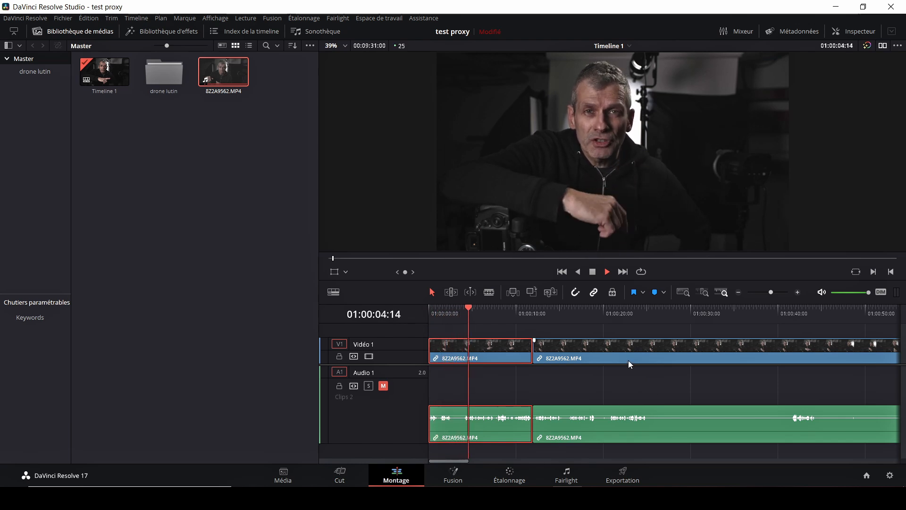
click(635, 312)
click(609, 312)
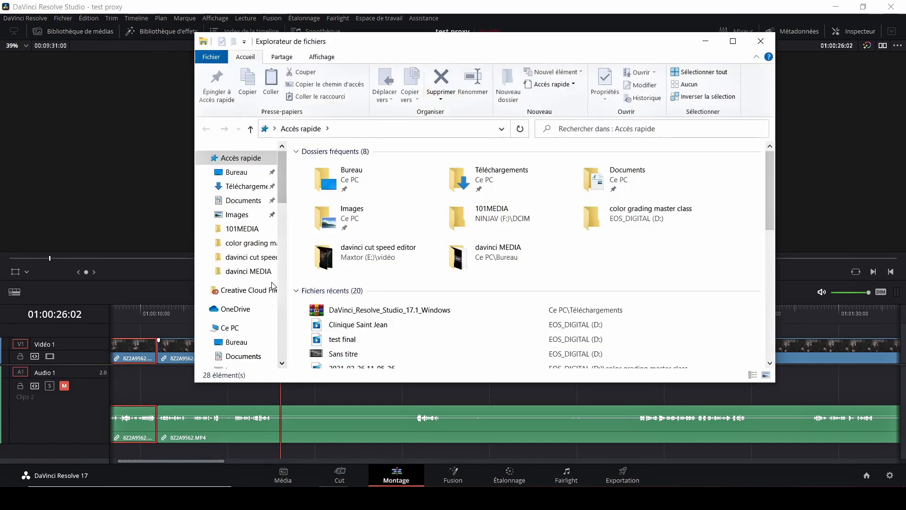
In File Explorer, browse the NINJAV (F:) drive to ProxyMedia > Davinci Resolve 17 proxy and examine the generated proxy file
scroll(251, 258, down, 3)
scroll(251, 257, down, 2)
click(240, 290)
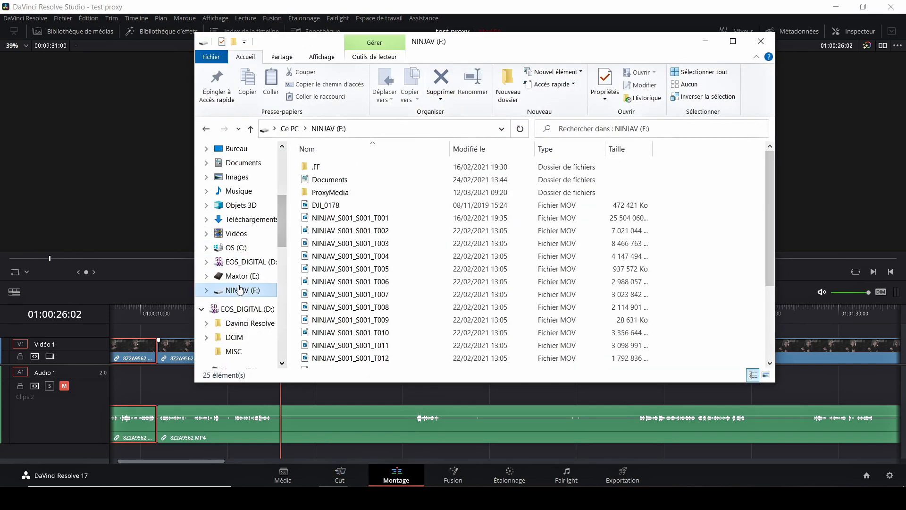
double_click(330, 193)
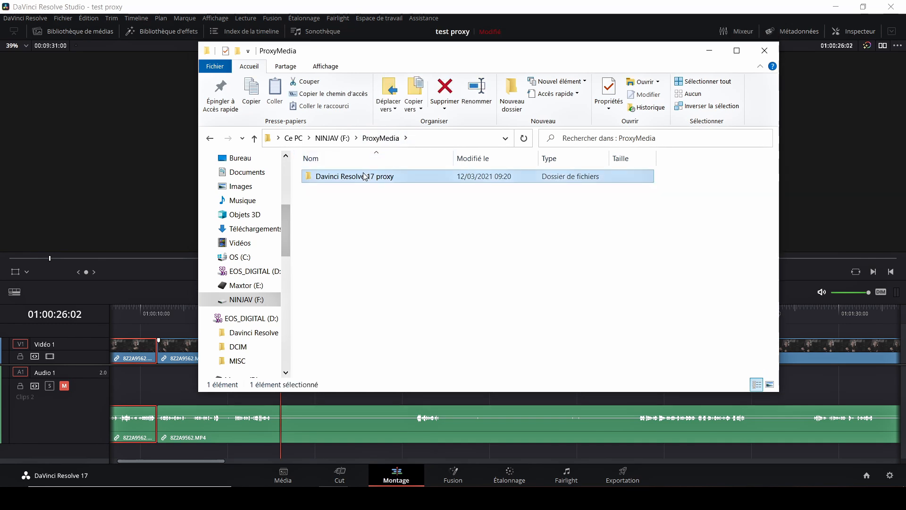
double_click(311, 176)
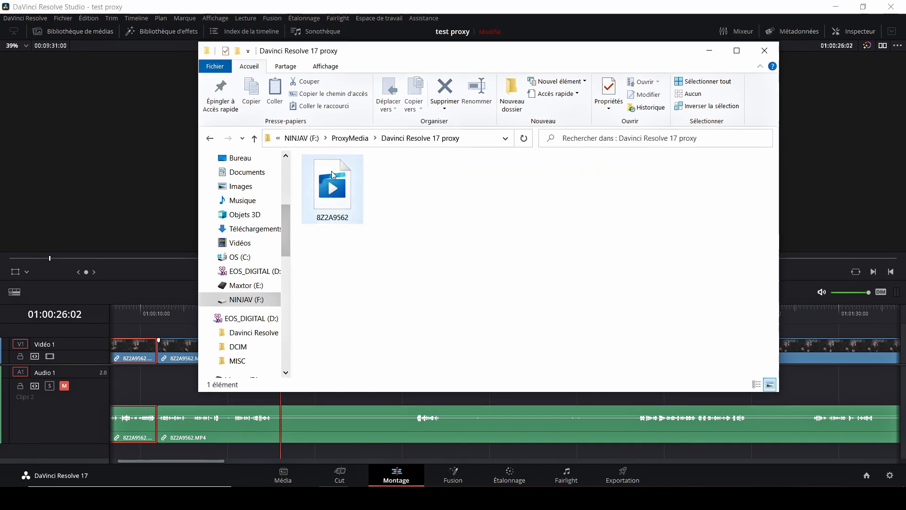
mouse_move(336, 185)
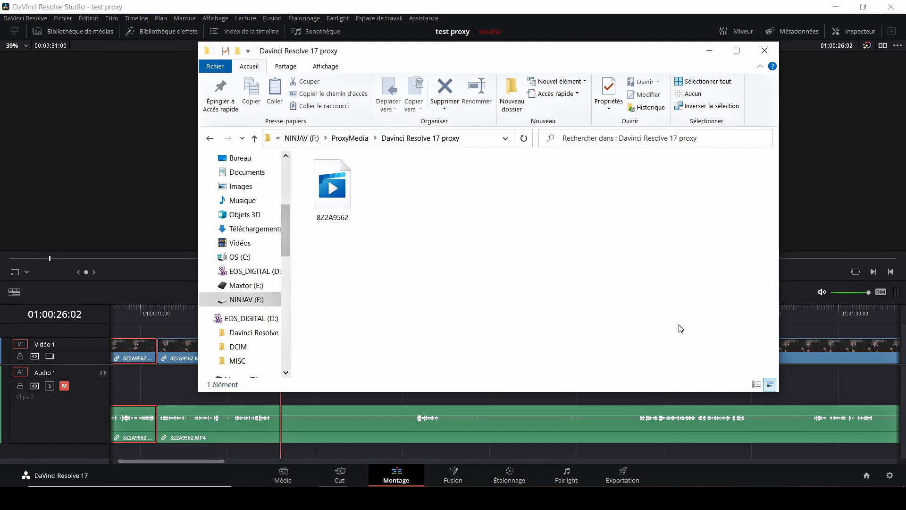
Back in DaVinci Resolve, create a new project named "media proxy" and go to its Média page
click(867, 476)
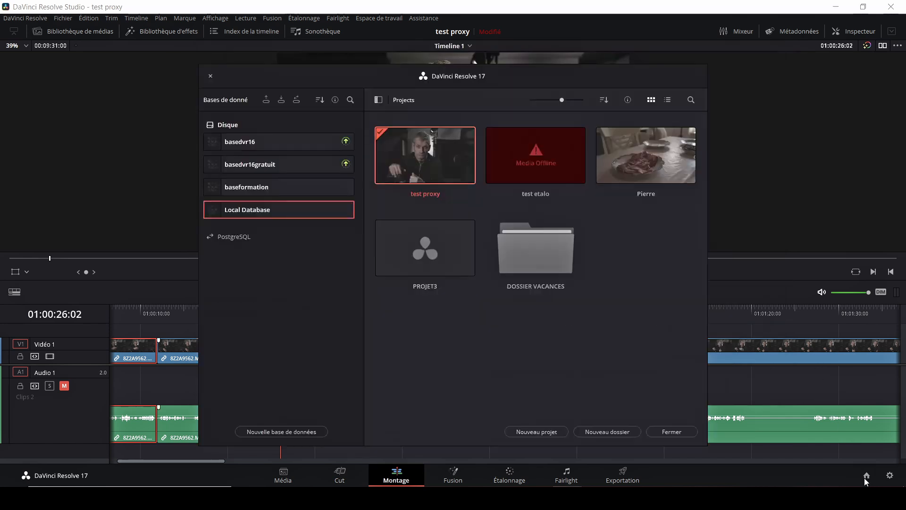
click(538, 431)
click(534, 282)
text(media)
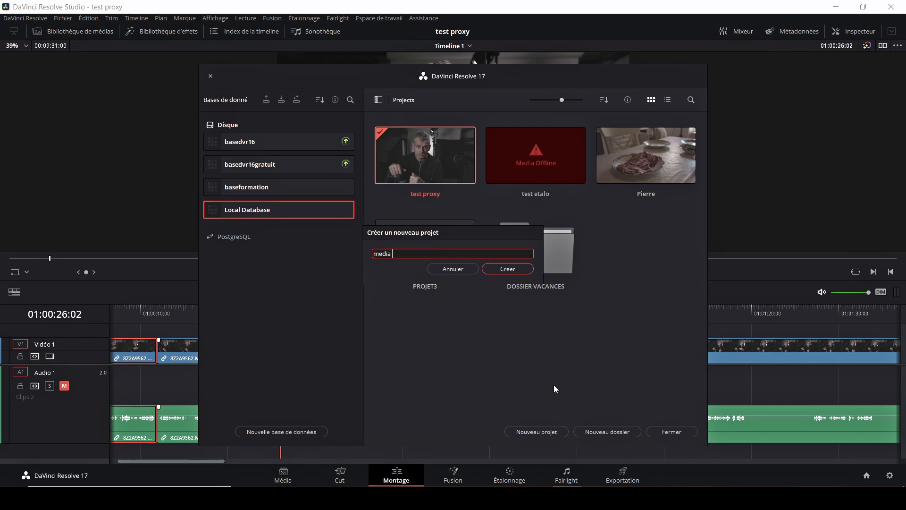
text( proxy)
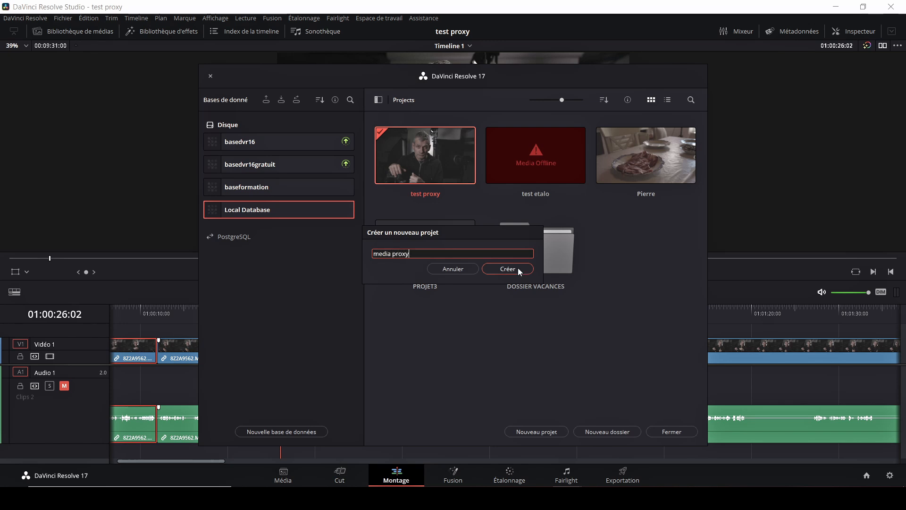
click(518, 268)
click(284, 477)
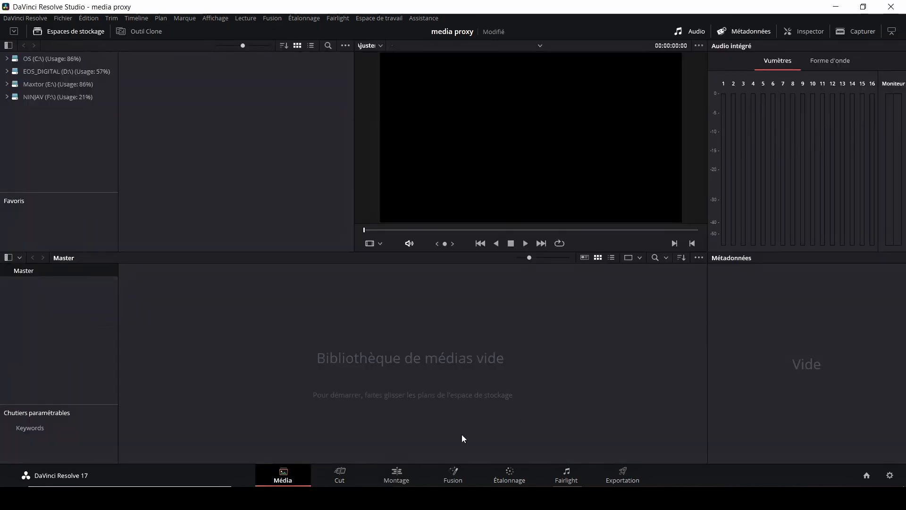
Import the generated proxy file 8Z2A9562 from File Explorer into the DaVinci Resolve media pool, changing the project frame rate to match
click(334, 498)
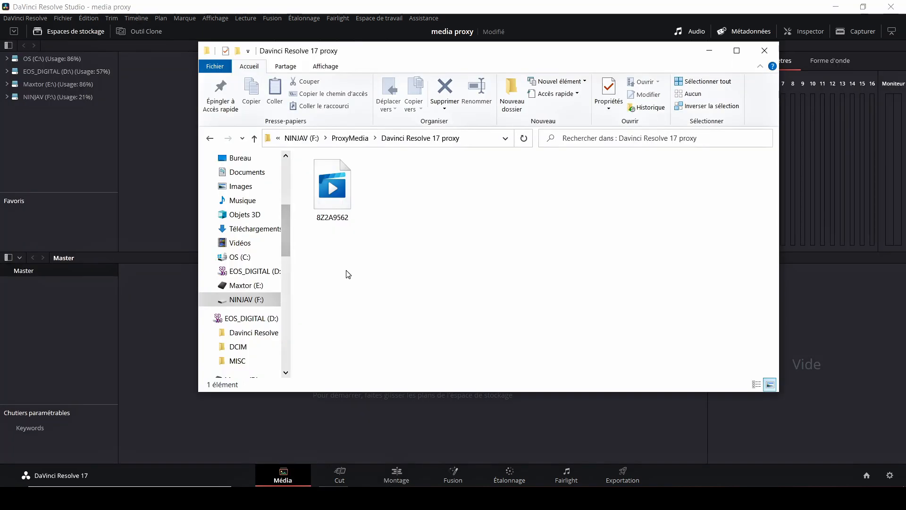
drag(335, 189, 361, 436)
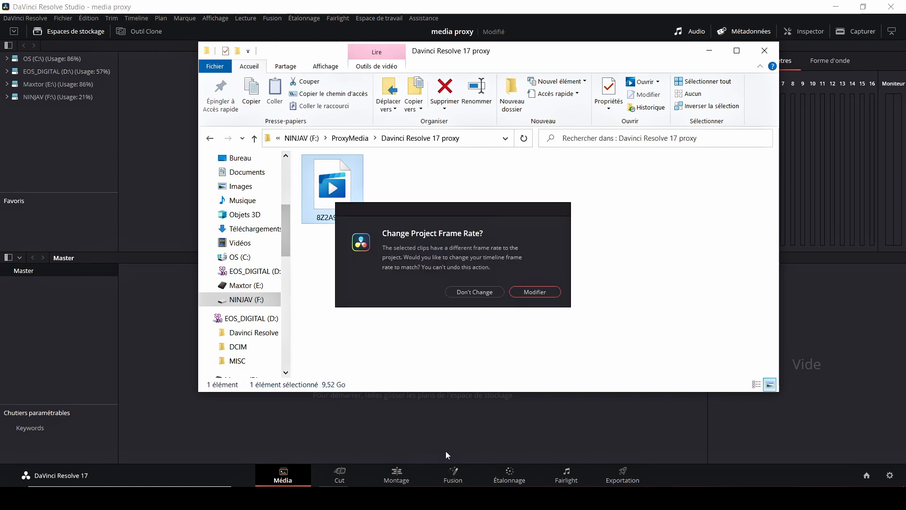
click(548, 293)
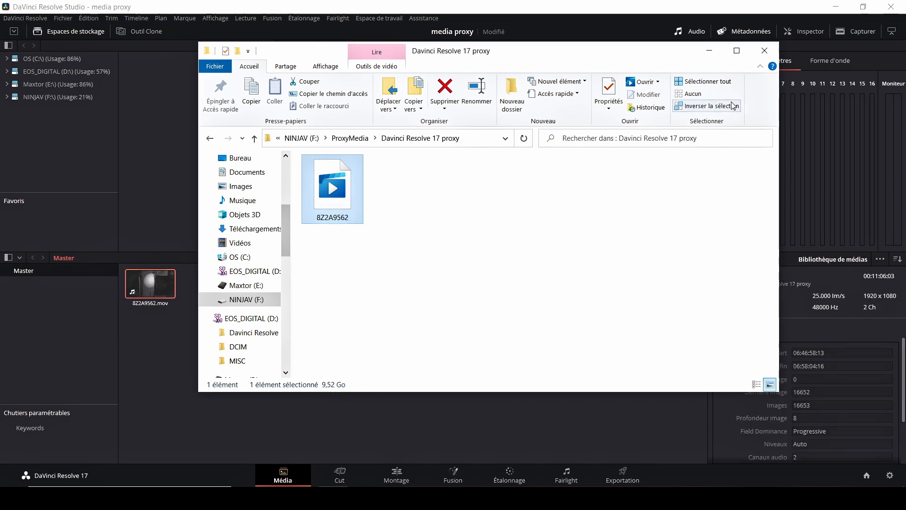
click(765, 51)
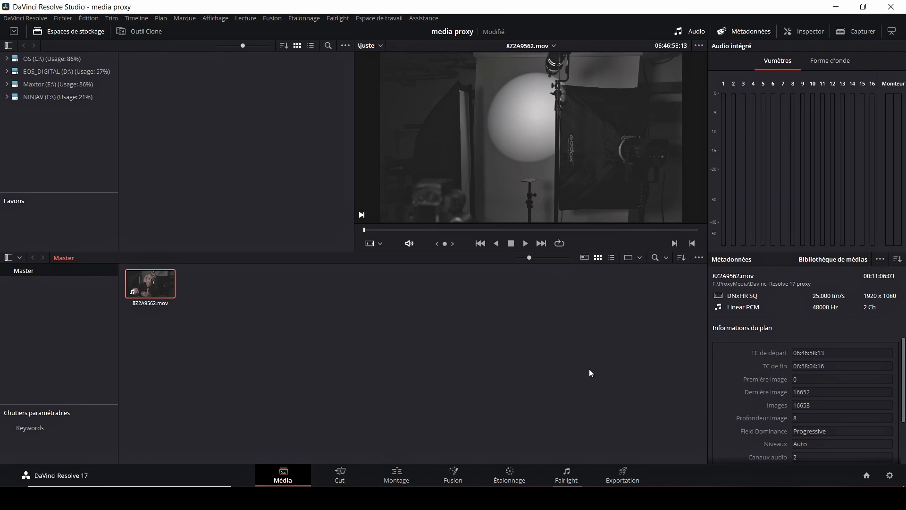
Open the project "test proxy" without saving "media proxy", and open its "drone lutin" bin
click(864, 478)
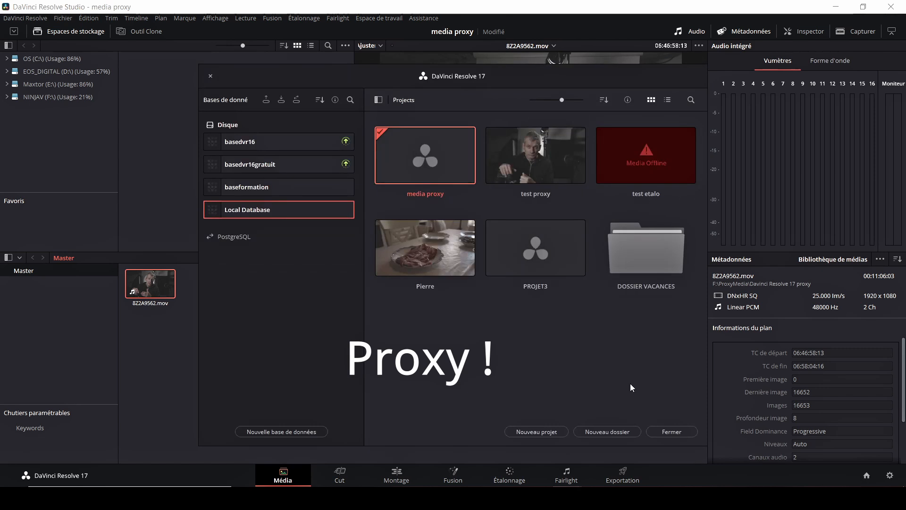
double_click(534, 158)
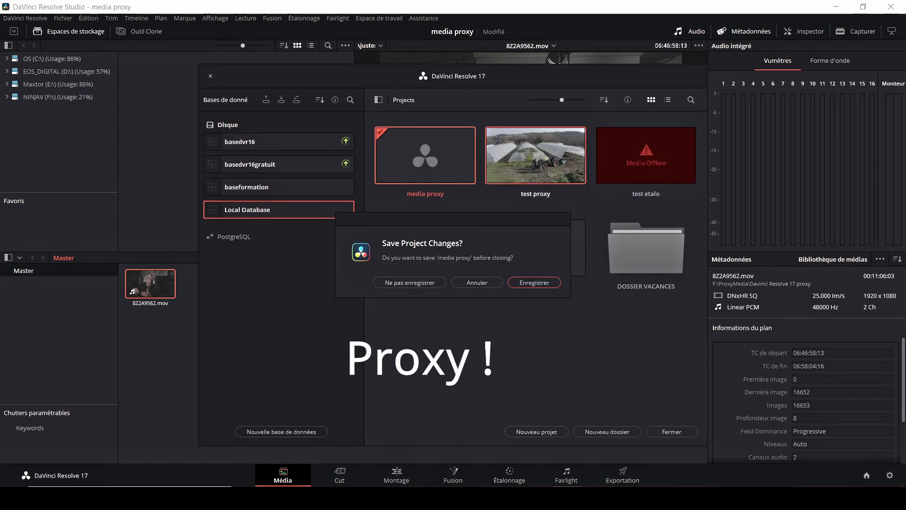
click(419, 284)
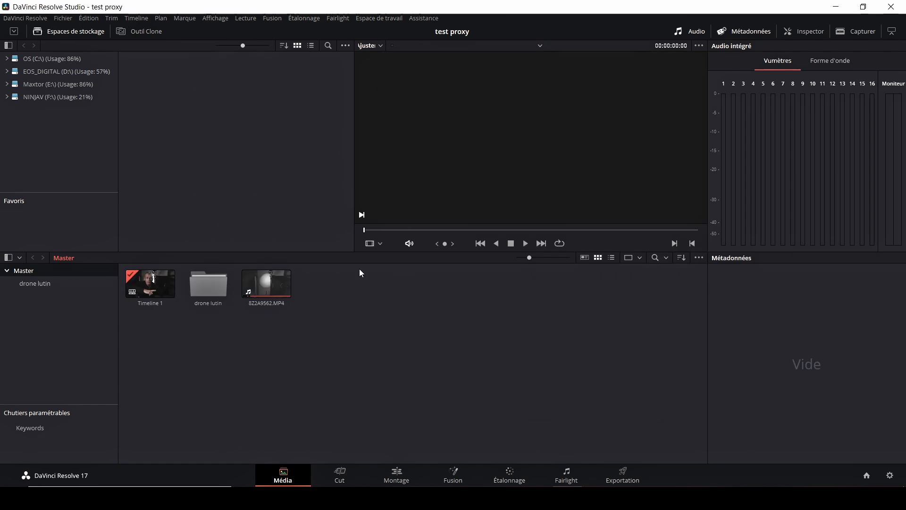
double_click(206, 289)
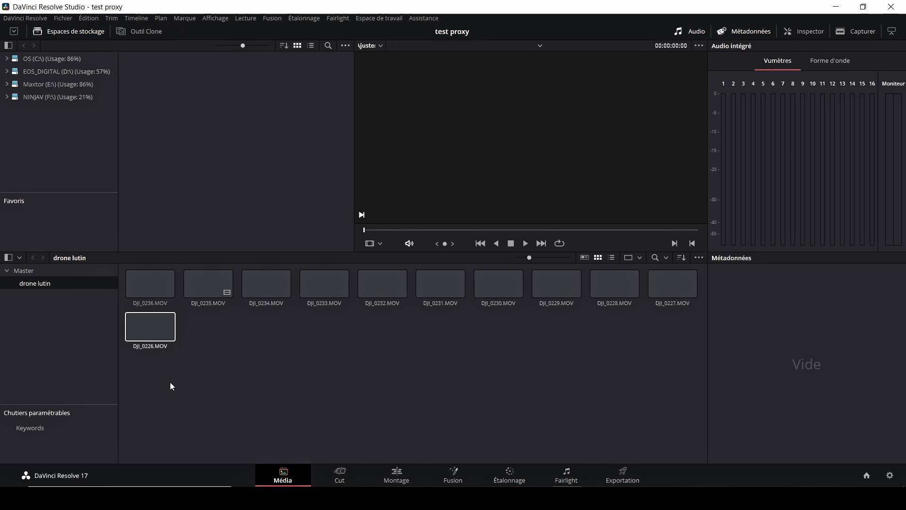
drag(154, 378, 678, 283)
right_click(514, 289)
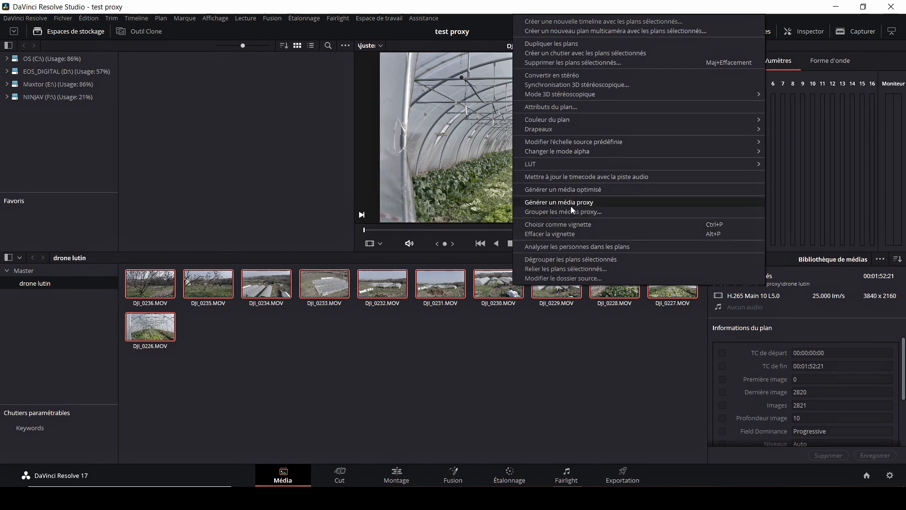
click(245, 408)
click(246, 410)
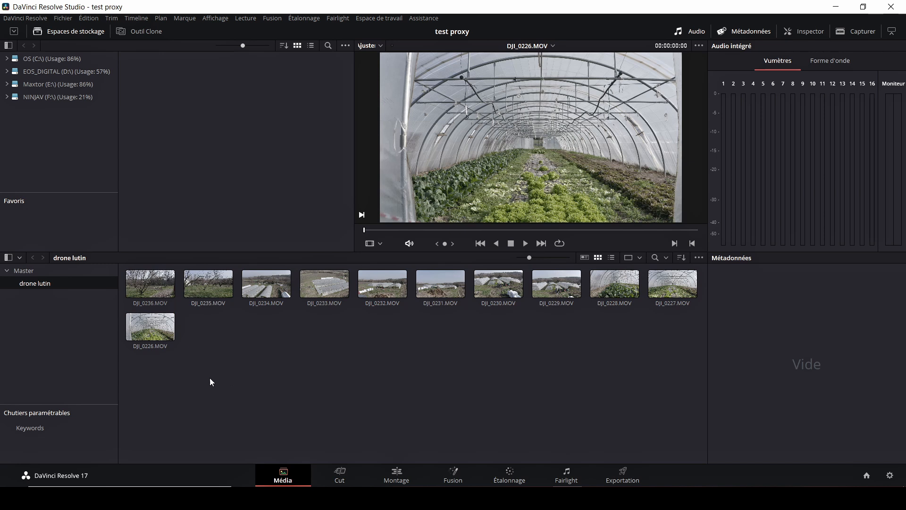
Generate proxy media for the clips DJI_0235.MOV and DJI_0234.MOV in the "drone lutin" bin
drag(210, 334, 260, 286)
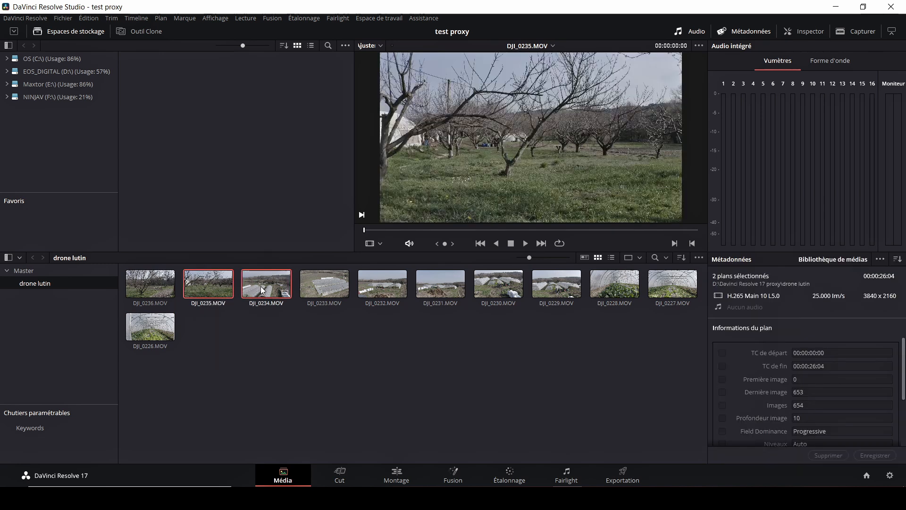
right_click(260, 286)
click(332, 200)
In File Explorer, open the "drone lutin" subfolder of Davinci Resolve 17 proxy and examine the size of its two proxy files
click(334, 498)
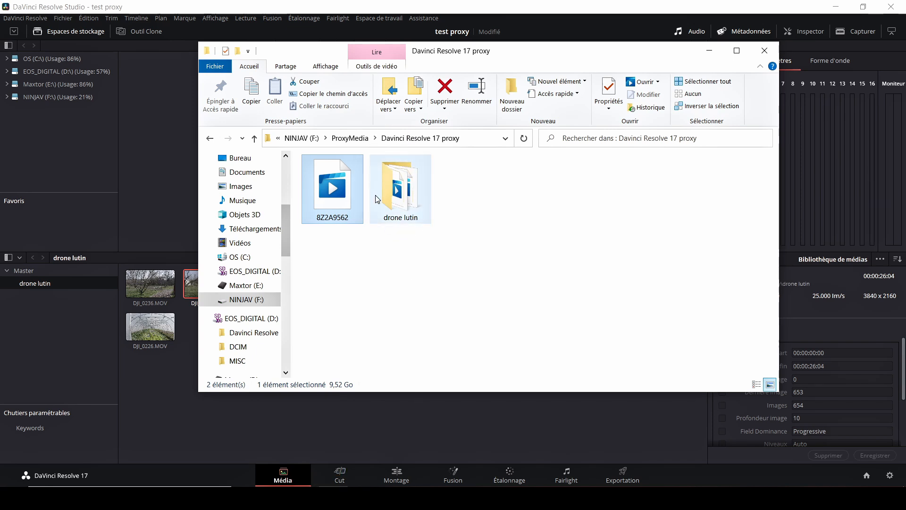
double_click(401, 196)
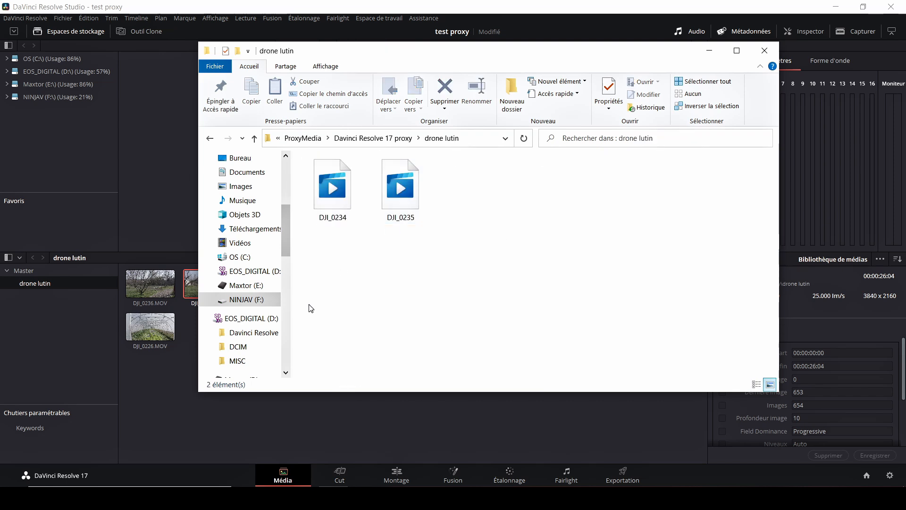
drag(338, 312, 459, 179)
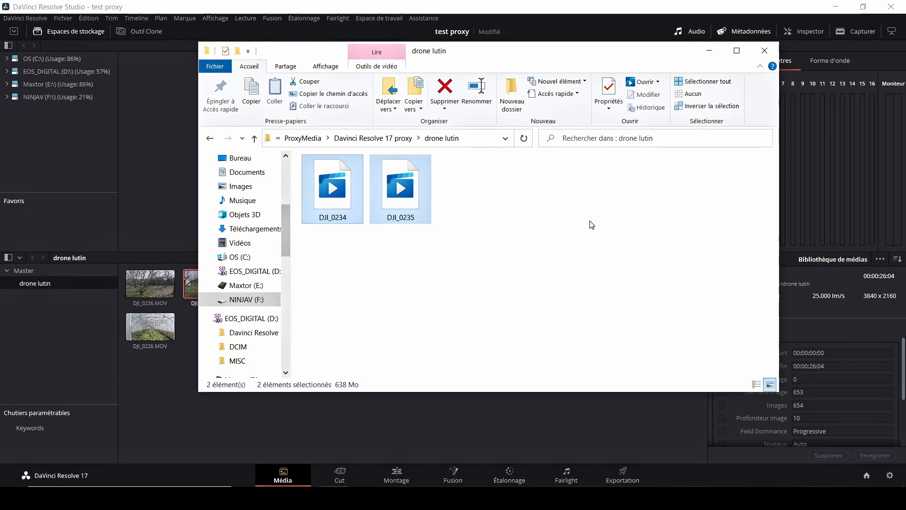
click(765, 51)
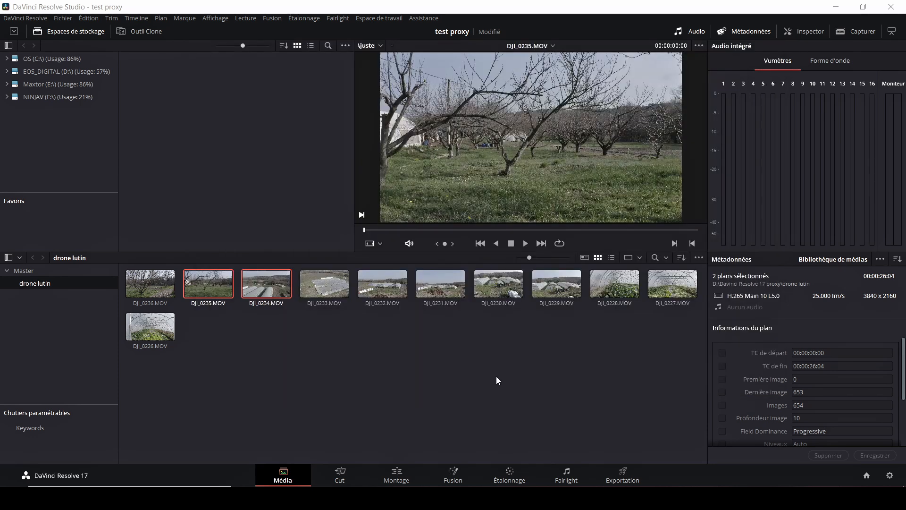
In DaVinci Resolve's Montage page, turn off Use Proxy Media if Available and test playback further along the second clip
click(398, 472)
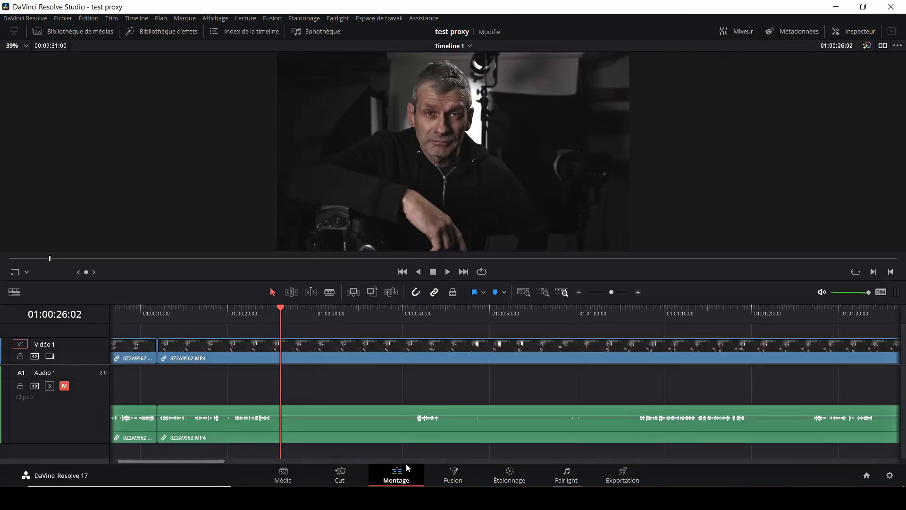
click(246, 20)
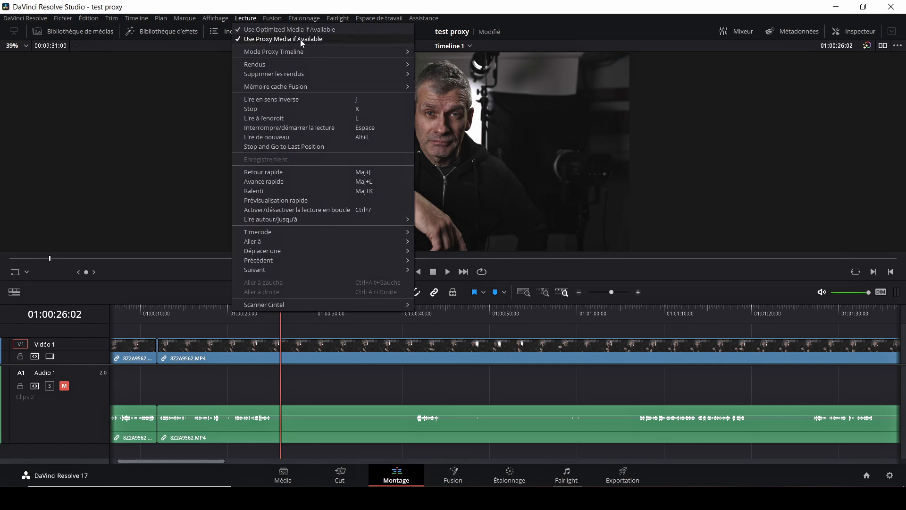
click(314, 40)
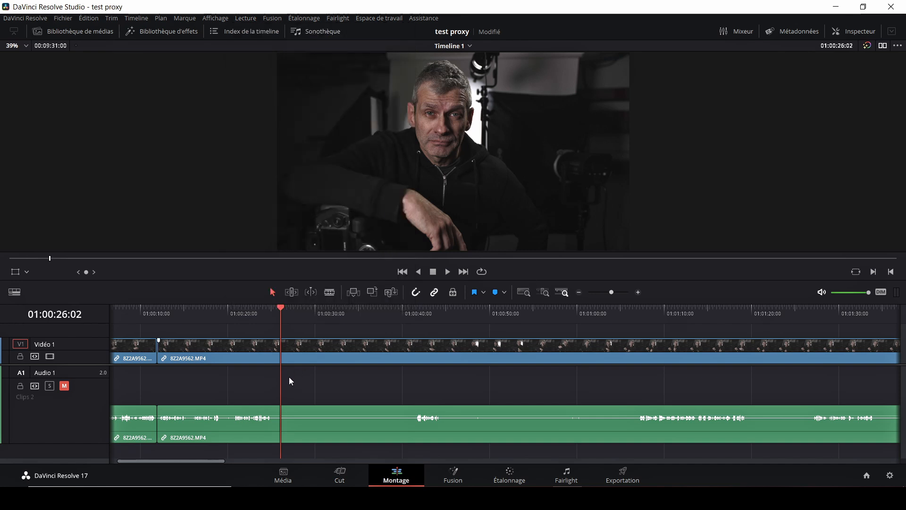
click(448, 272)
click(601, 314)
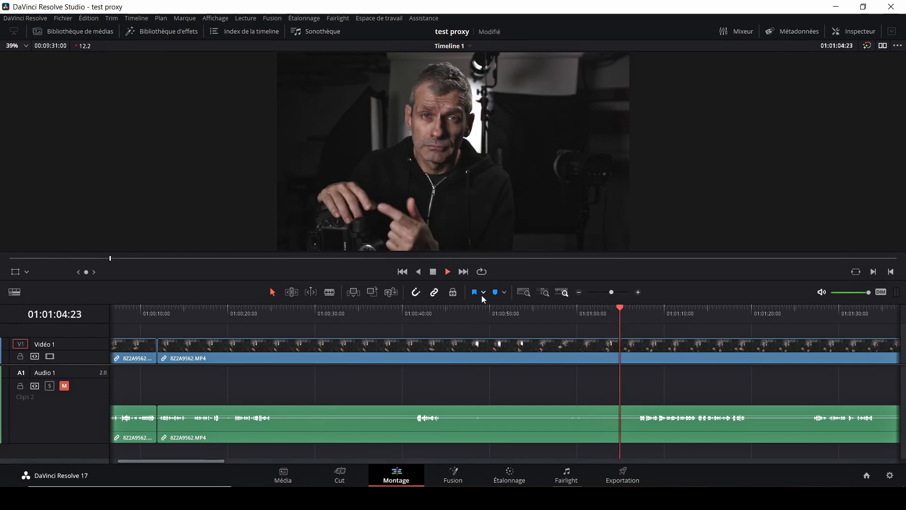
click(433, 272)
Turn Use Proxy Media if Available back on and switch to the Étalonnage page
click(245, 18)
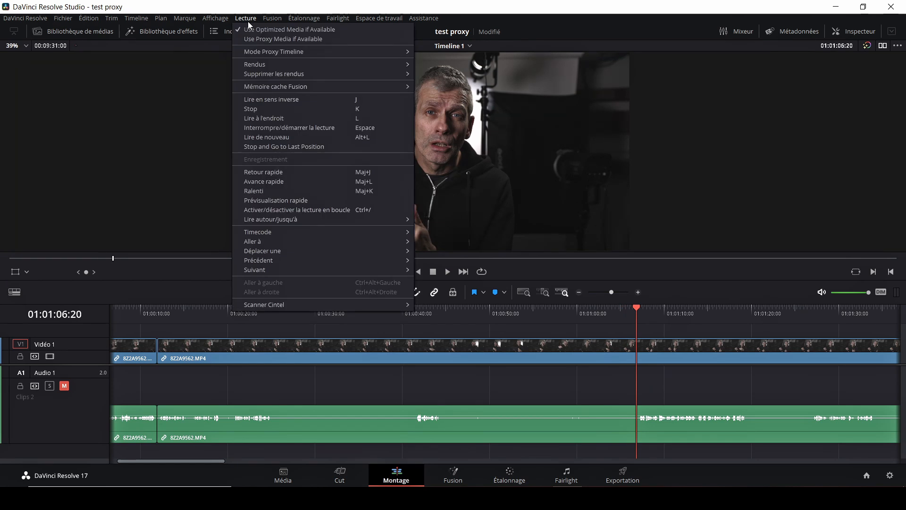
click(254, 39)
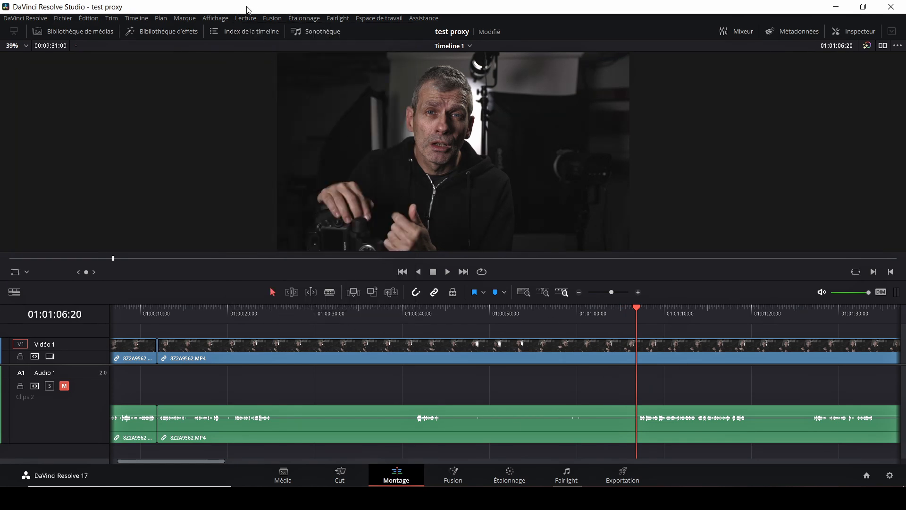
click(508, 482)
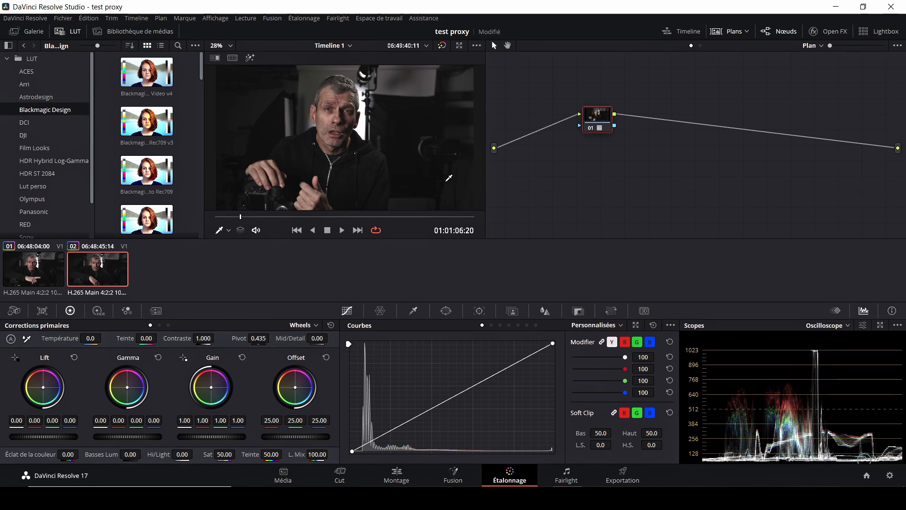
On the Exportation page, examine the advanced video export settings, including the option Utiliser les médias proxy
click(623, 475)
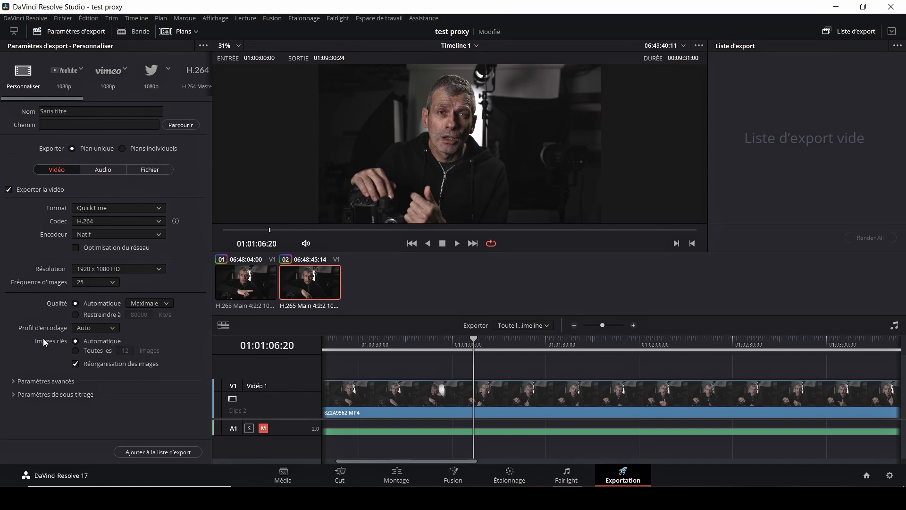
click(14, 383)
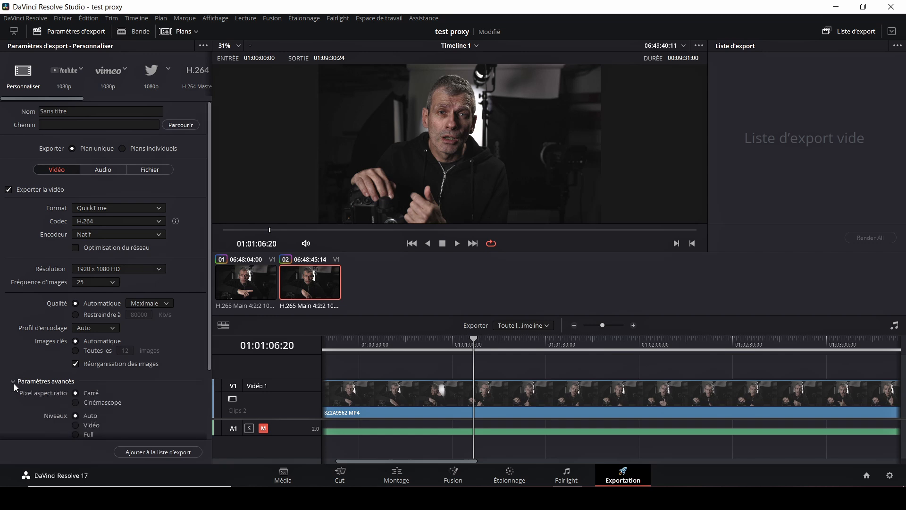
scroll(152, 338, down, 5)
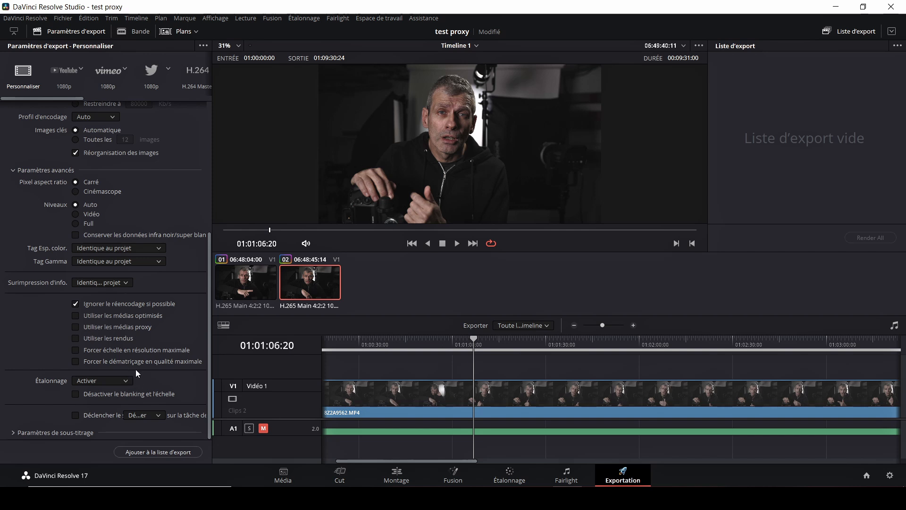
scroll(135, 369, up, 5)
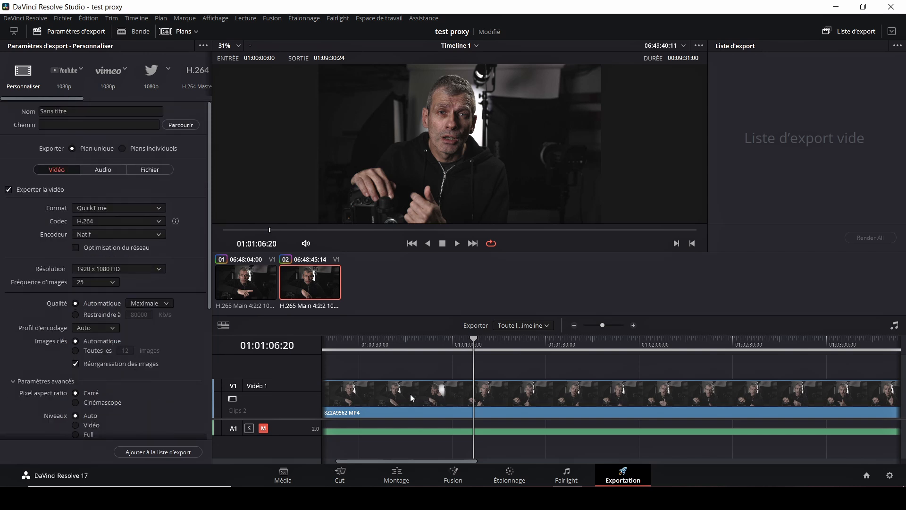
Return to the Montage page, move the playhead to the timeline's start and scrub forward over the first clip
click(402, 475)
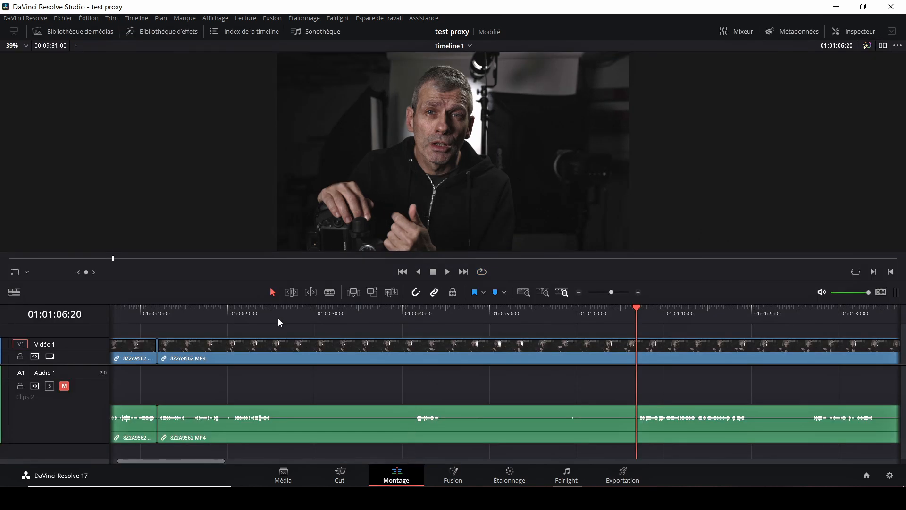
drag(588, 311, 77, 348)
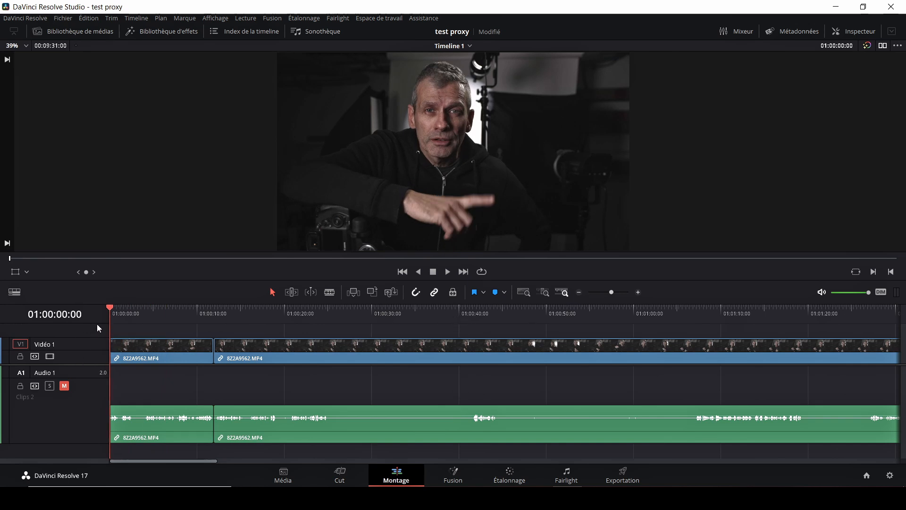
drag(117, 321, 158, 336)
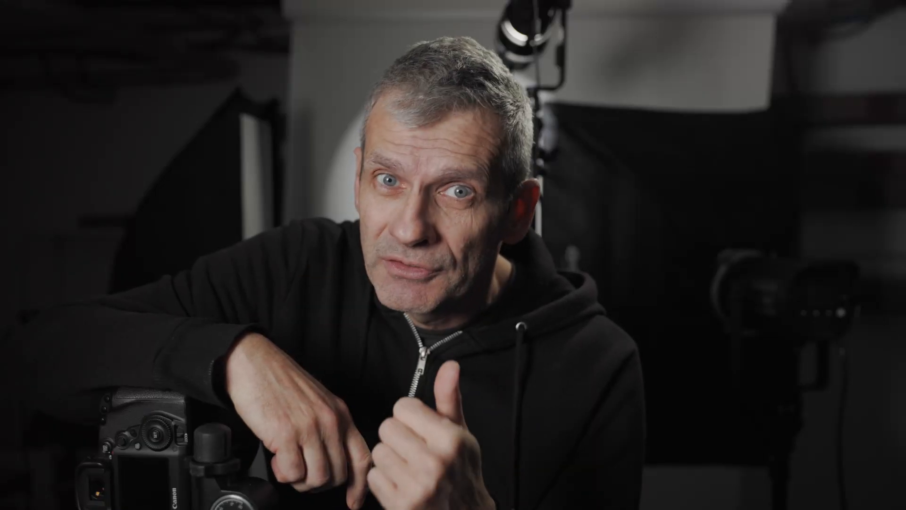